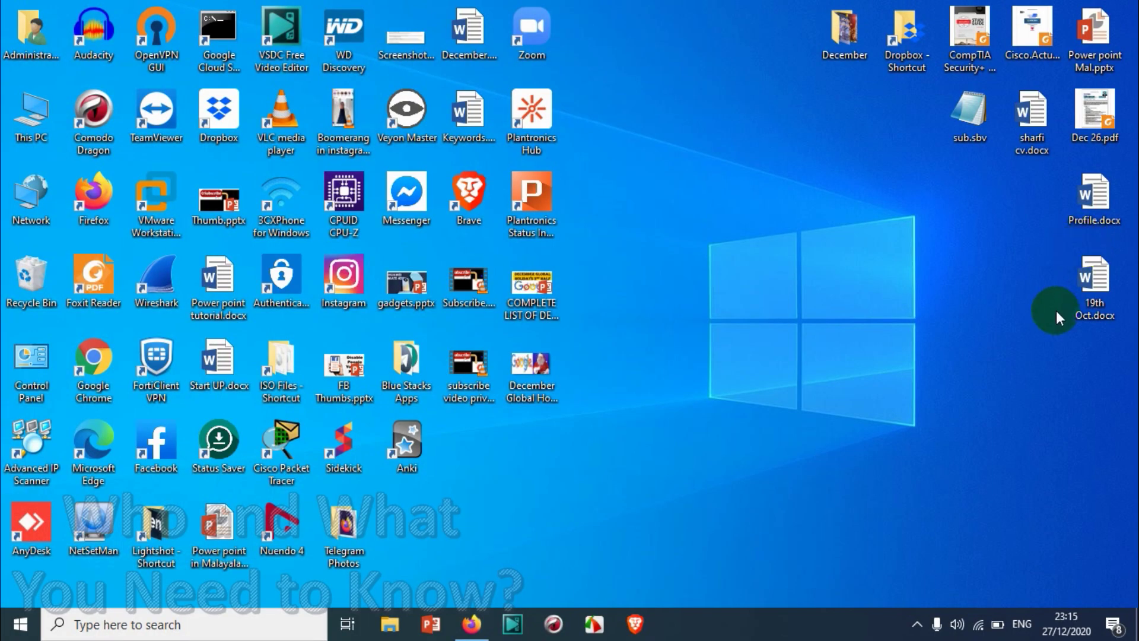
Launch Zoom from the desktop and show its Home page
double_click(518, 35)
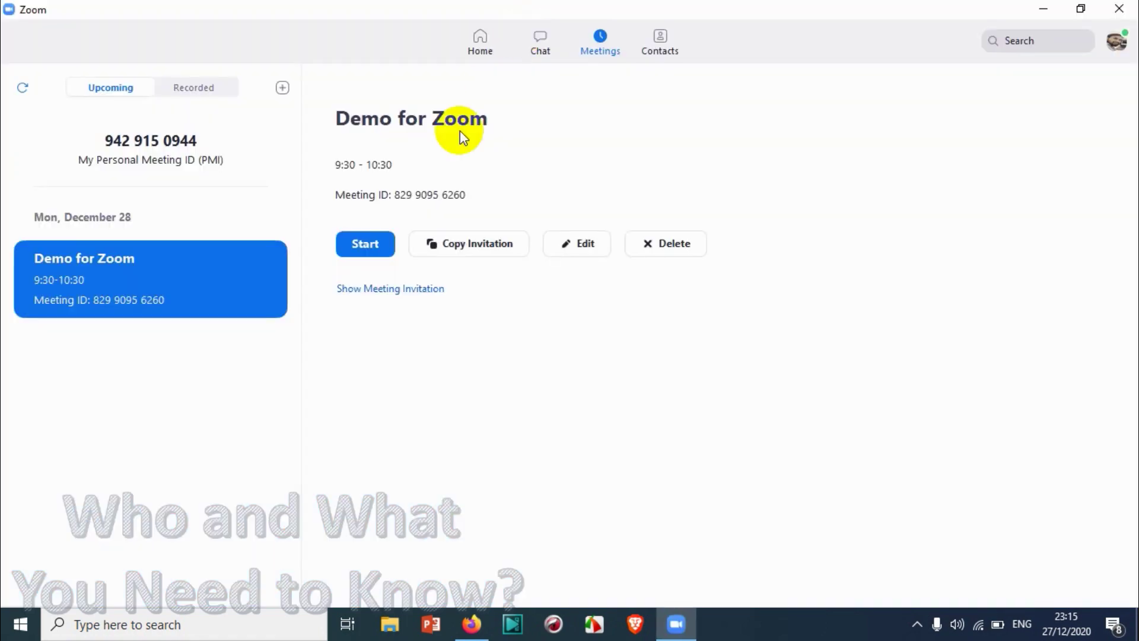
left_click(470, 52)
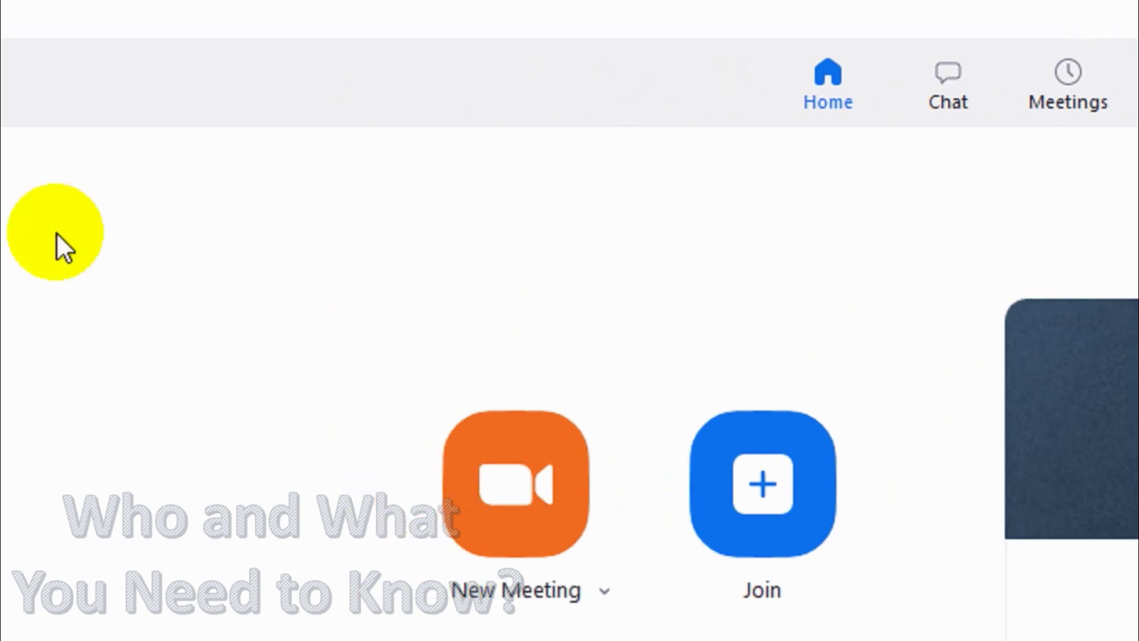
Show the Meetings list with the upcoming 'Demo for Zoom' meeting on December 28
left_click(931, 102)
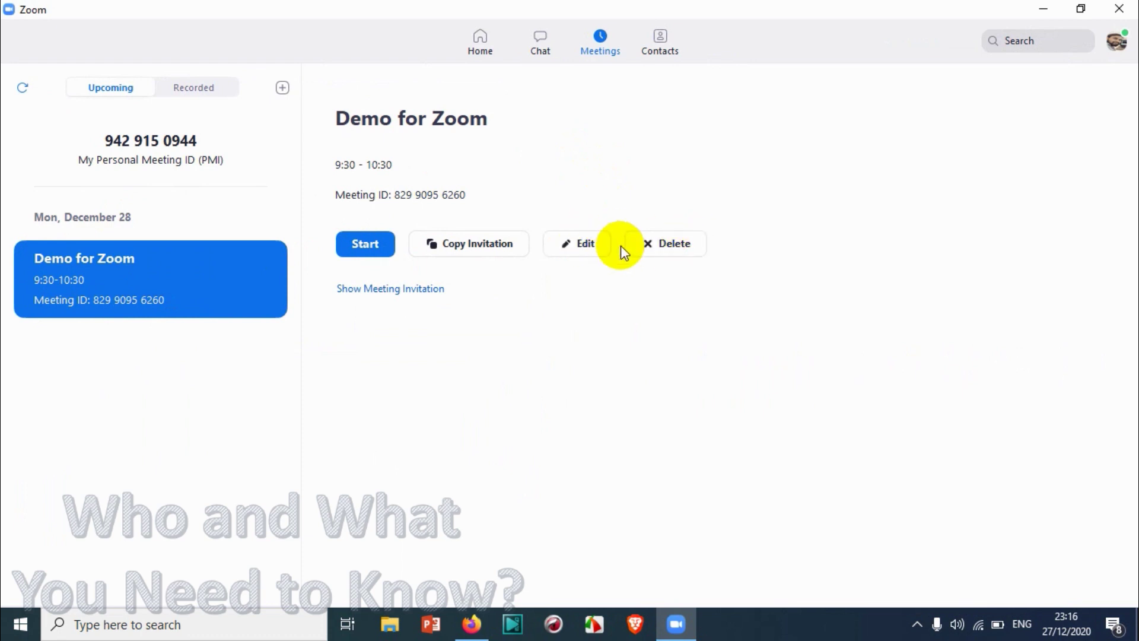
Edit the meeting, retitle it 'Demo' and set its date to December 29, 2020
left_click(584, 245)
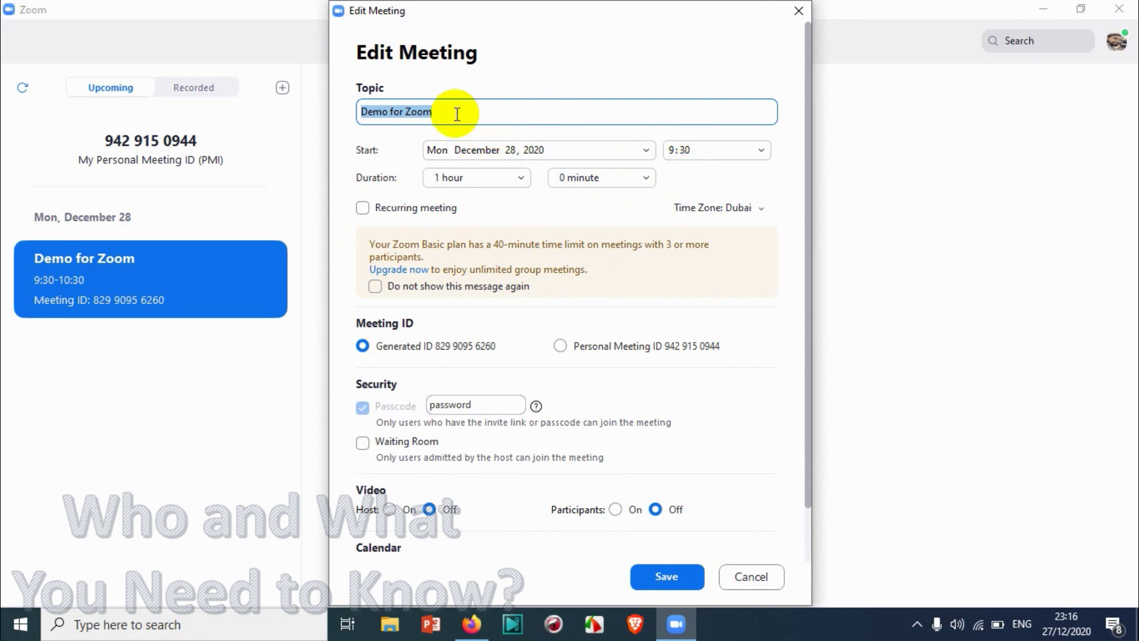
type("Demo")
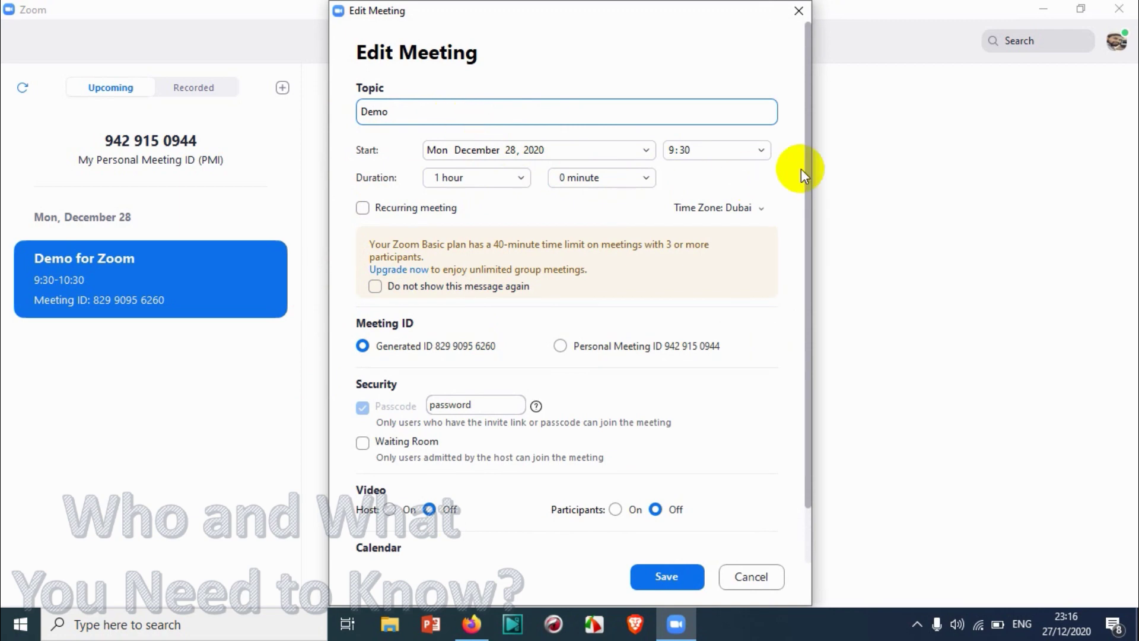
left_click(579, 157)
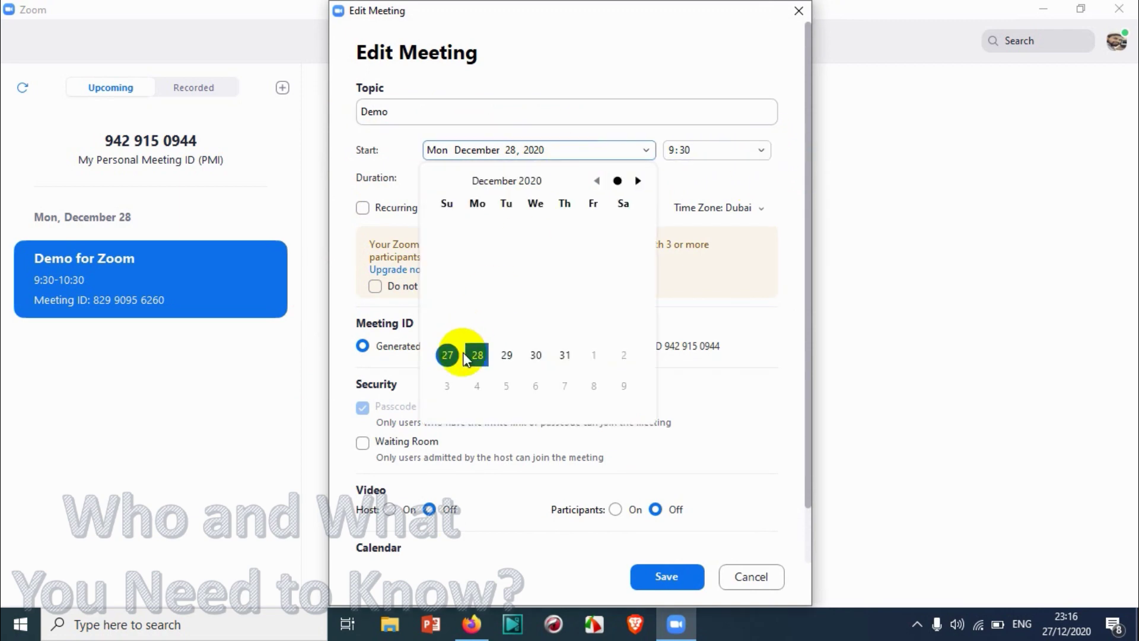
left_click(508, 356)
Set the start time to 10:00 and the duration to 2 hours
left_click(682, 151)
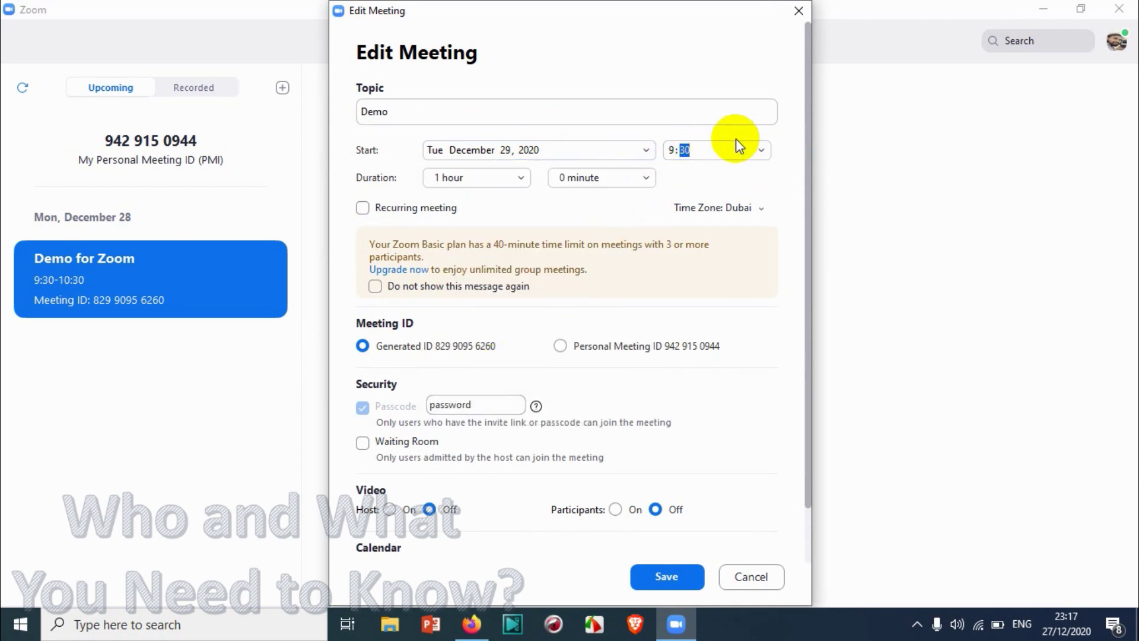
left_click(761, 150)
scroll(729, 249, "down", 1)
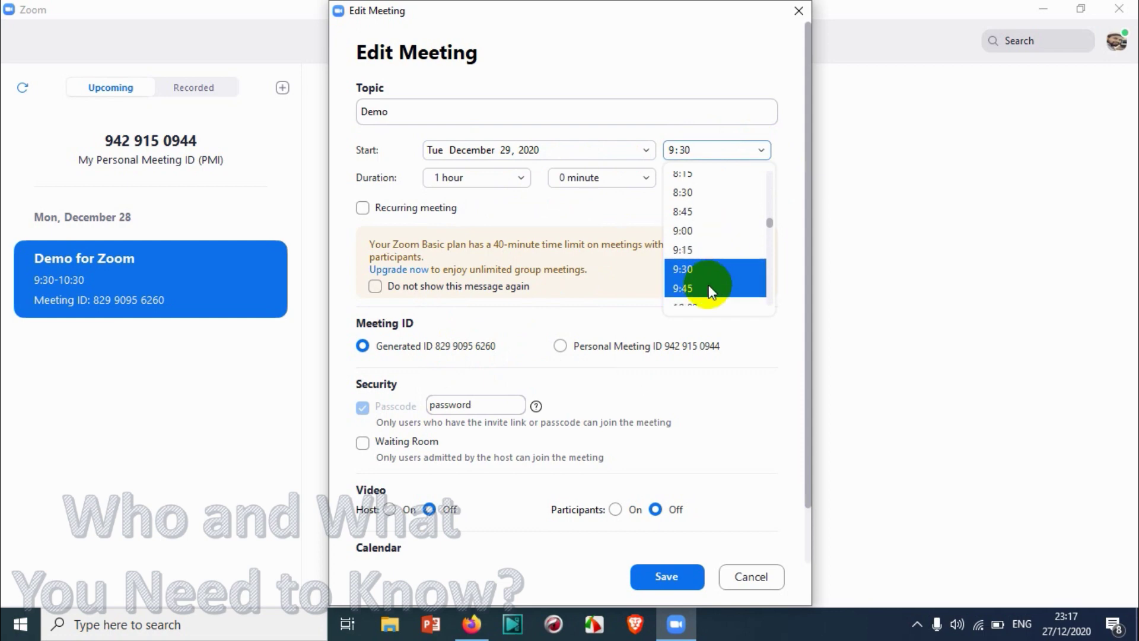
left_click(706, 306)
left_click(469, 178)
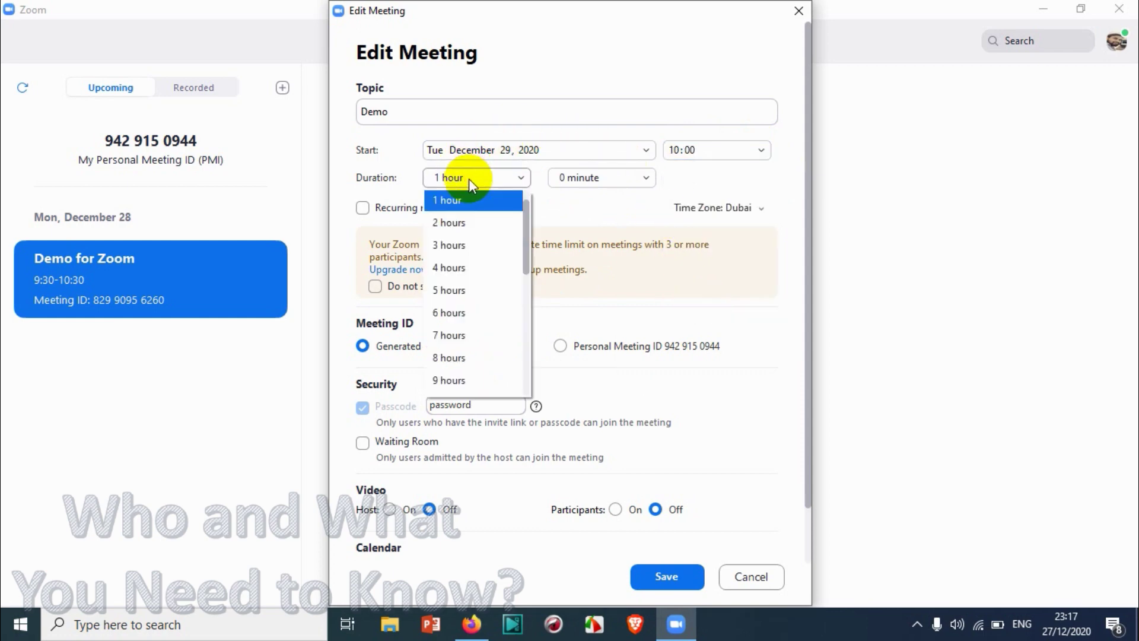
left_click(456, 223)
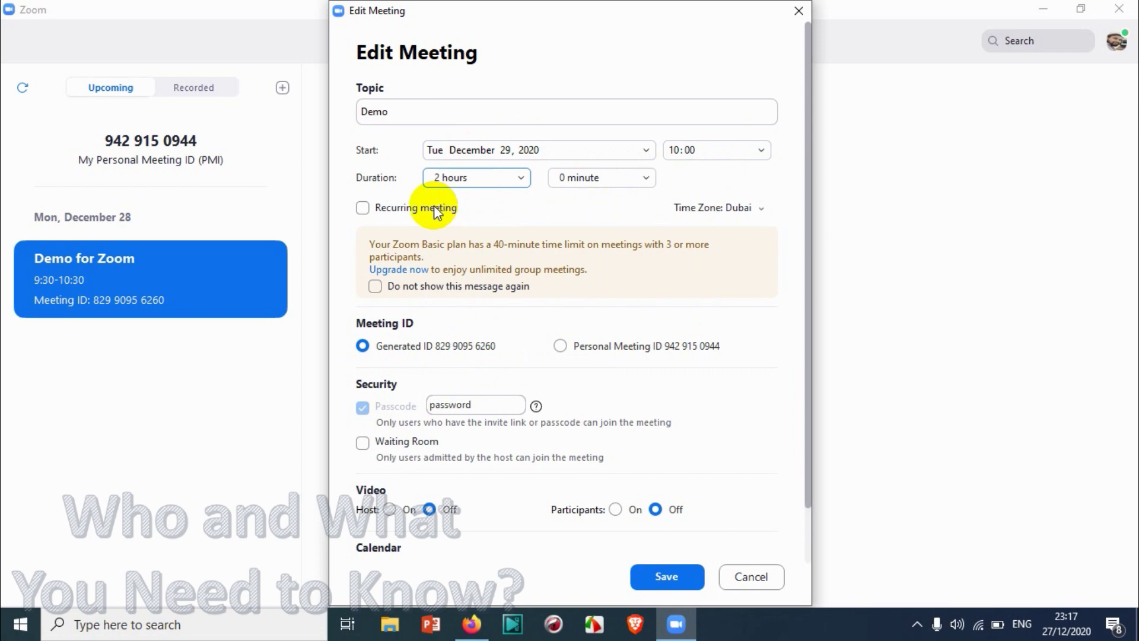
Toggle the recurring-meeting option on and back off, then check the time zone list
left_click(436, 209)
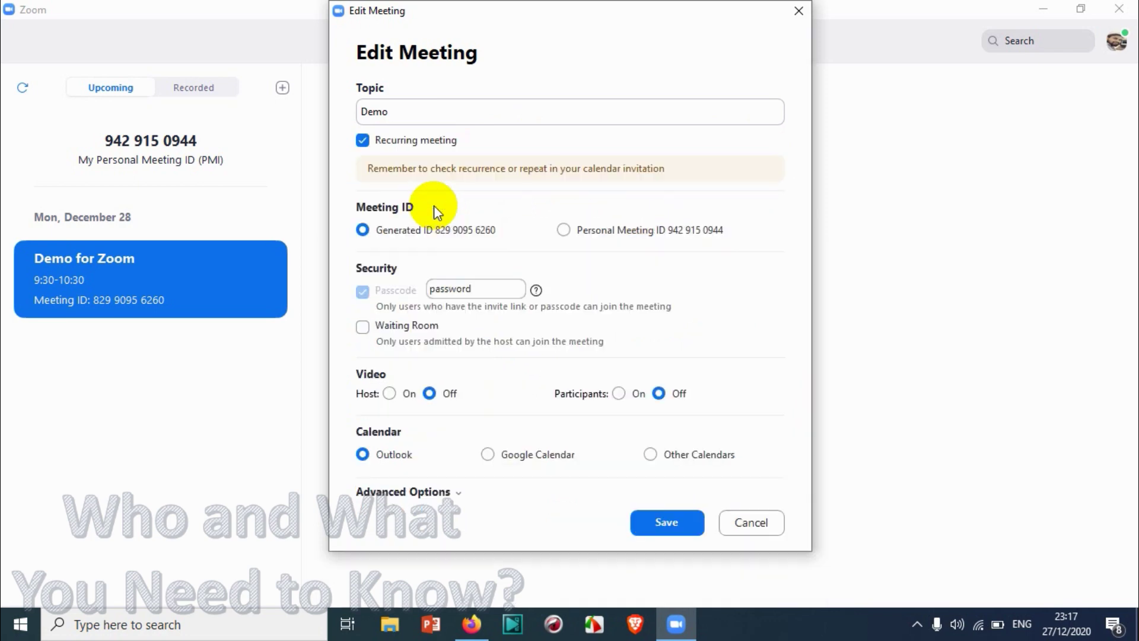
left_click(403, 147)
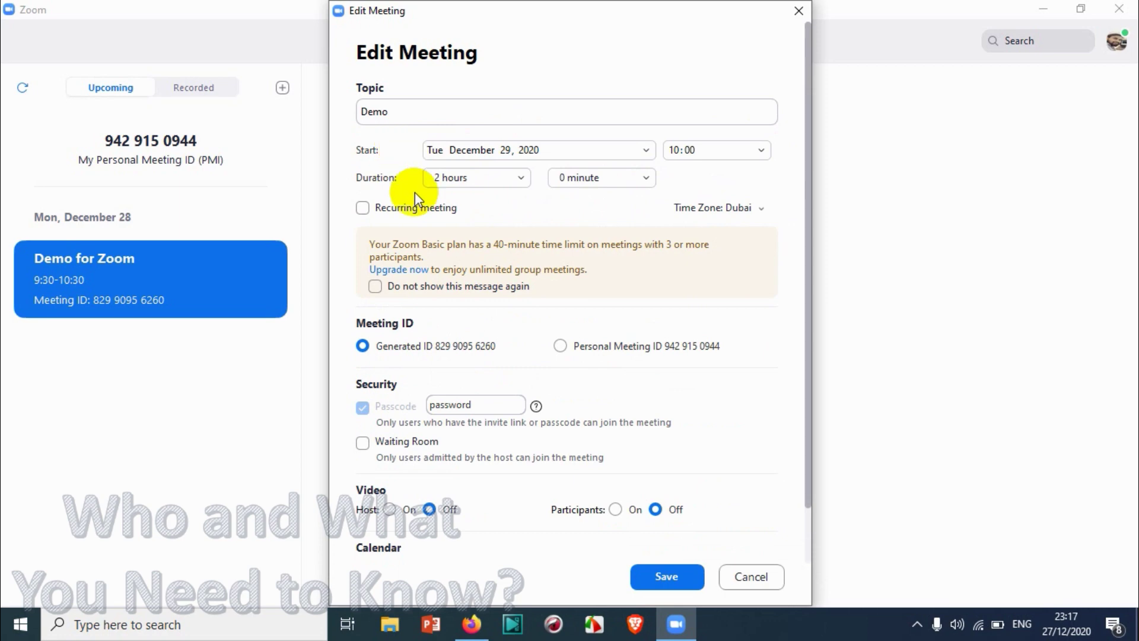
left_click(749, 208)
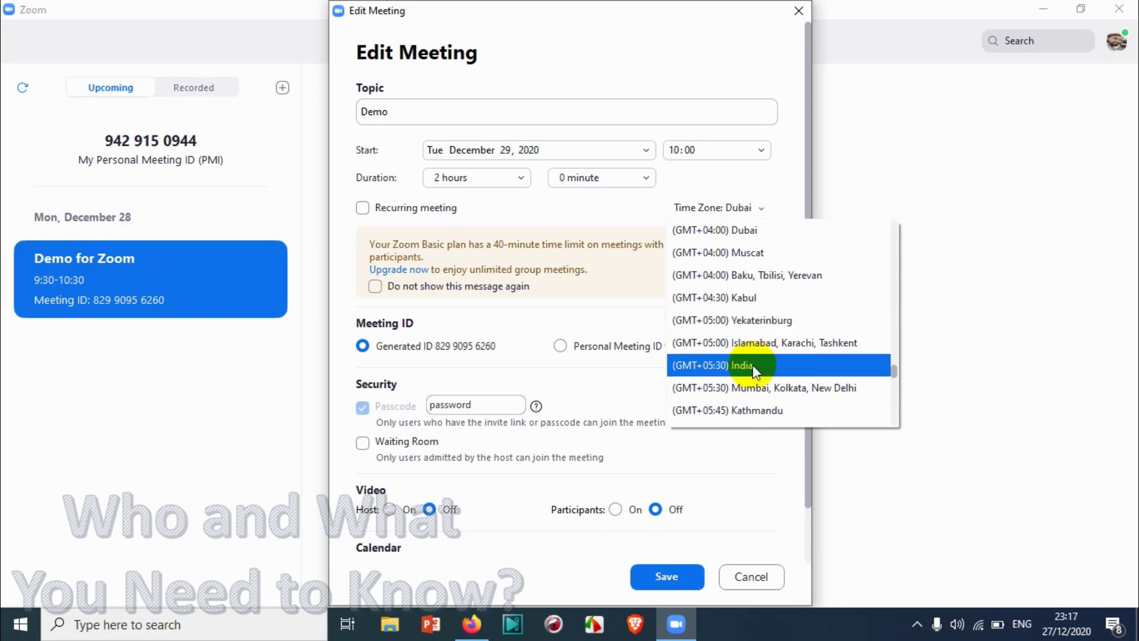
scroll(757, 398, "down", 2)
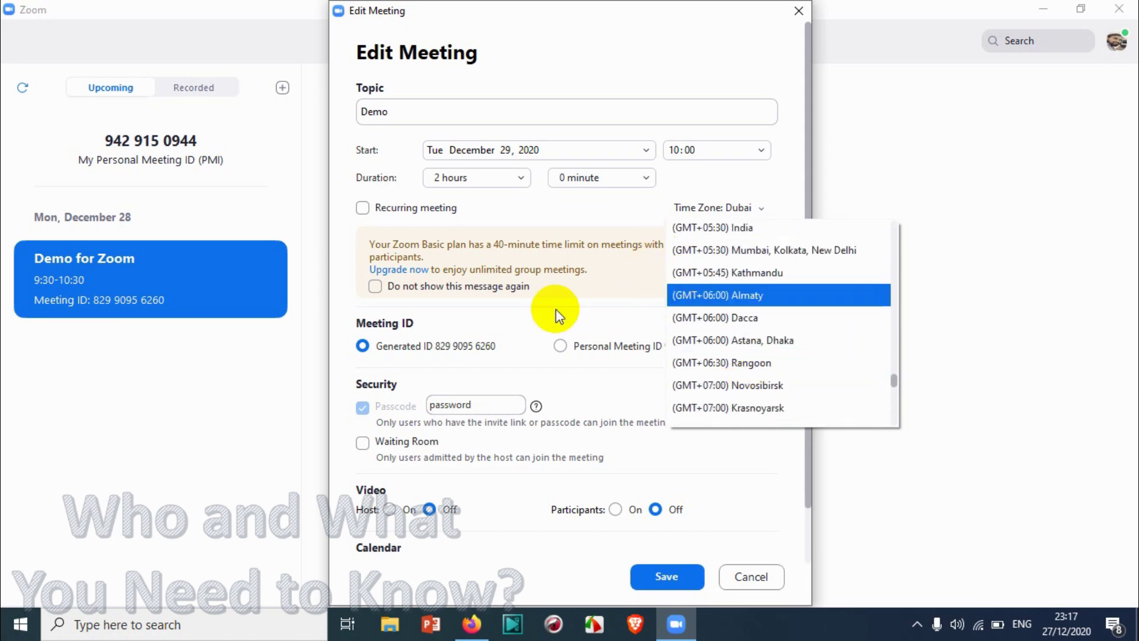
left_click(592, 227)
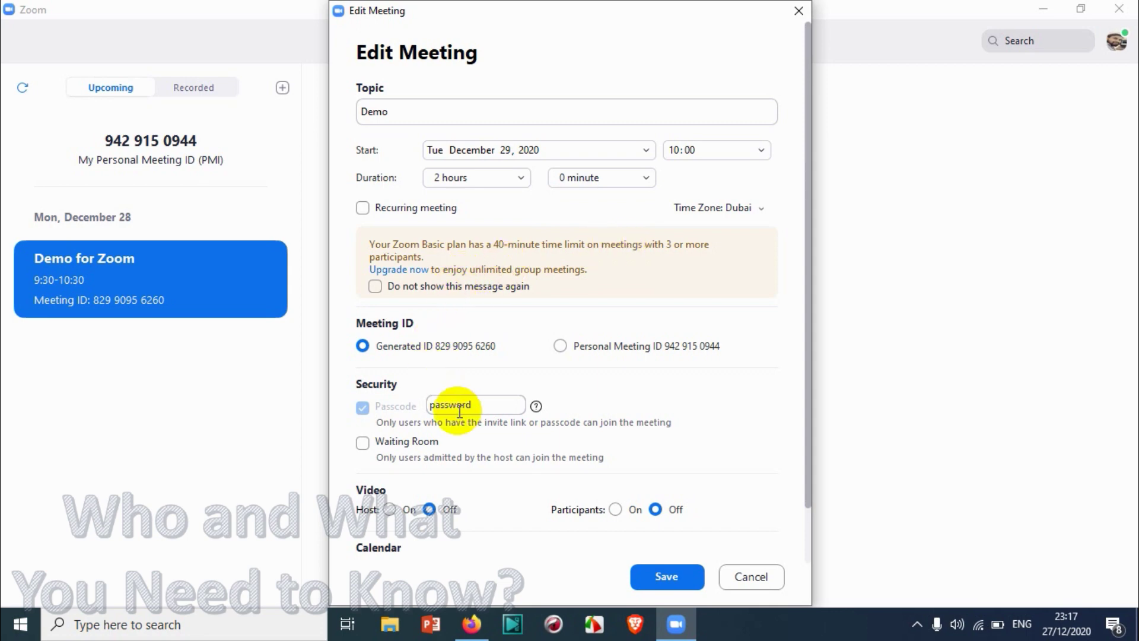
Change the meeting passcode to a custom value and tick Waiting Room
scroll(523, 344, "down", 1)
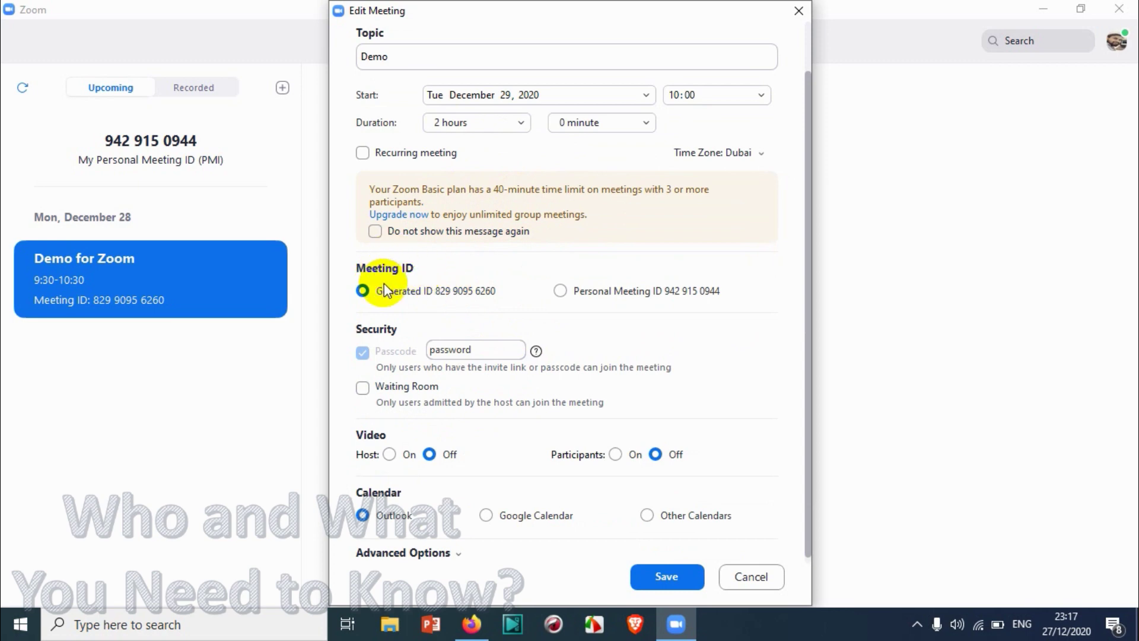
left_click(674, 291)
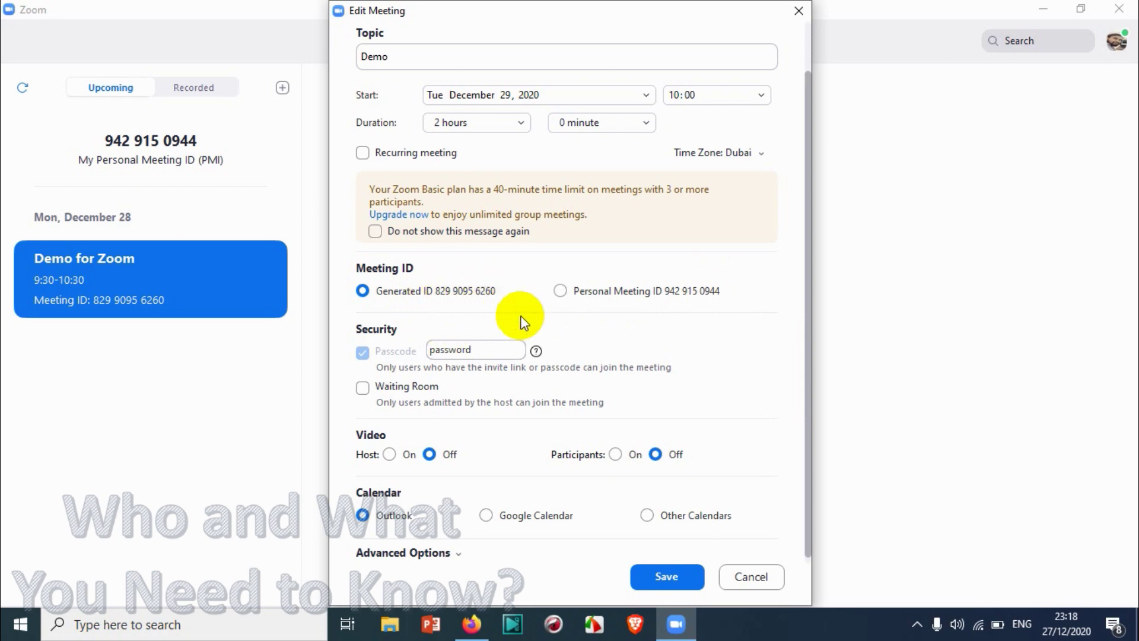
scroll(539, 343, "down", 1)
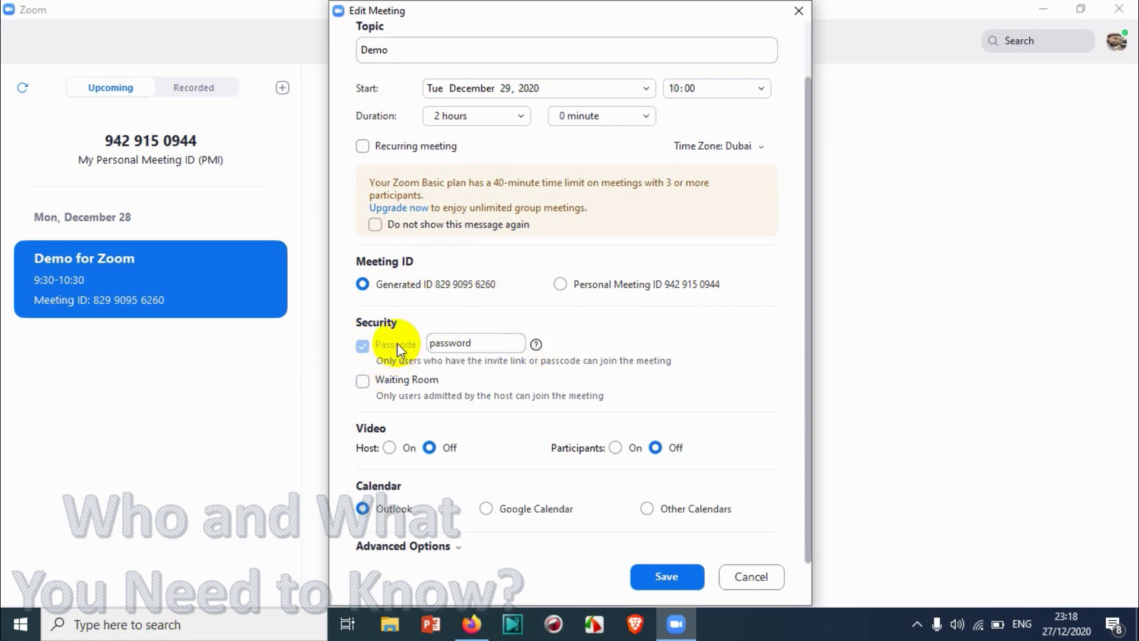
mouse_move(388, 346)
double_click(447, 343)
left_click(498, 343)
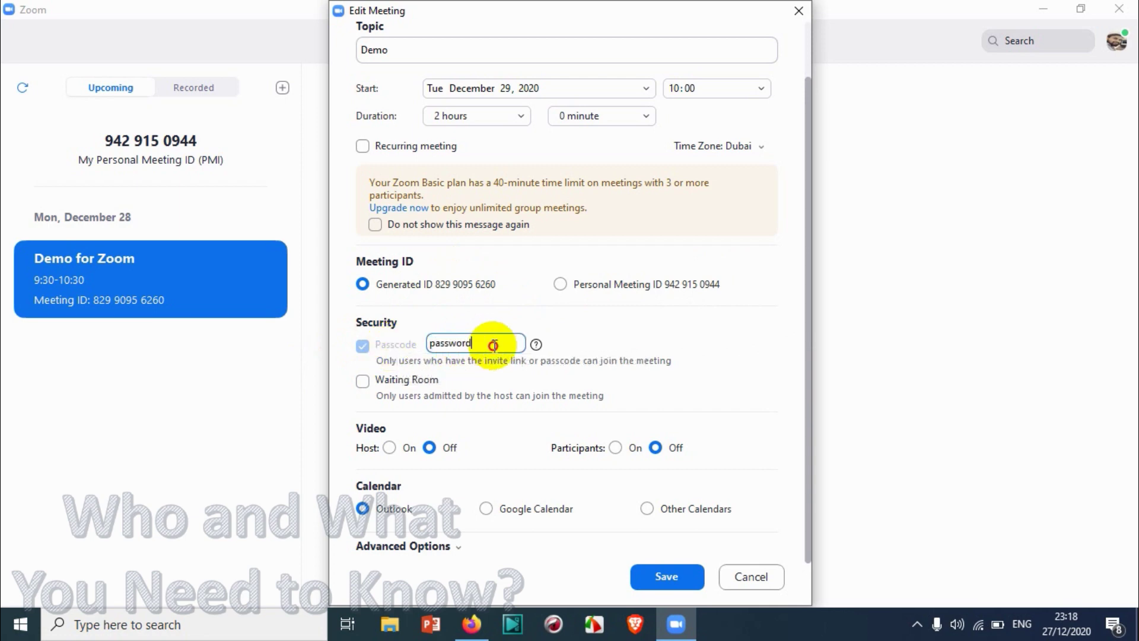
type("f")
key("BackSpace")
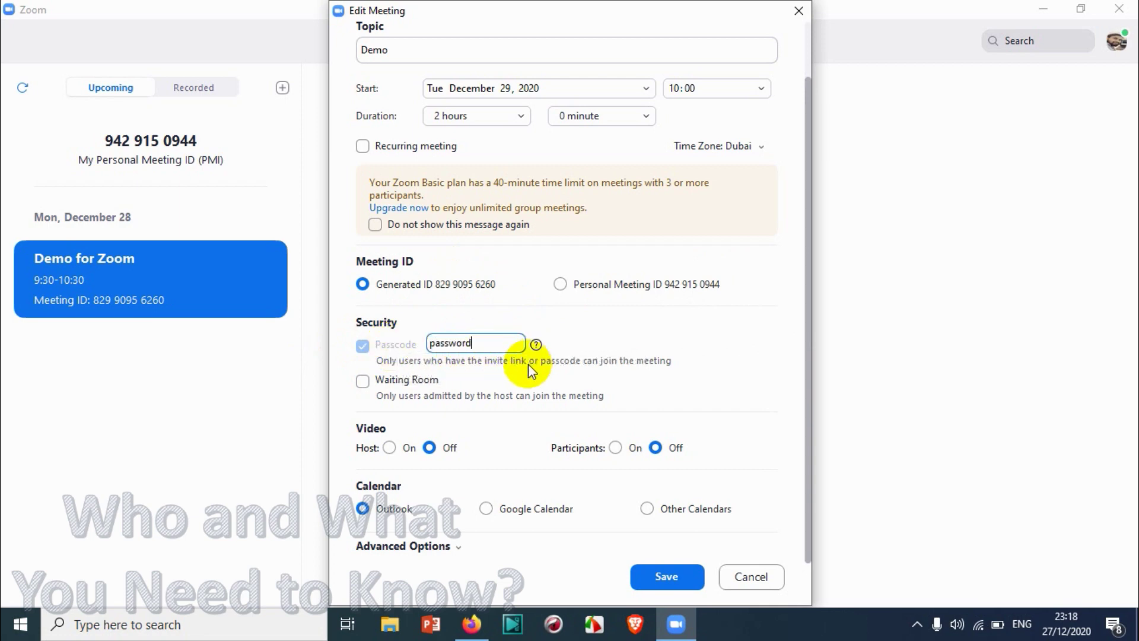
type("s")
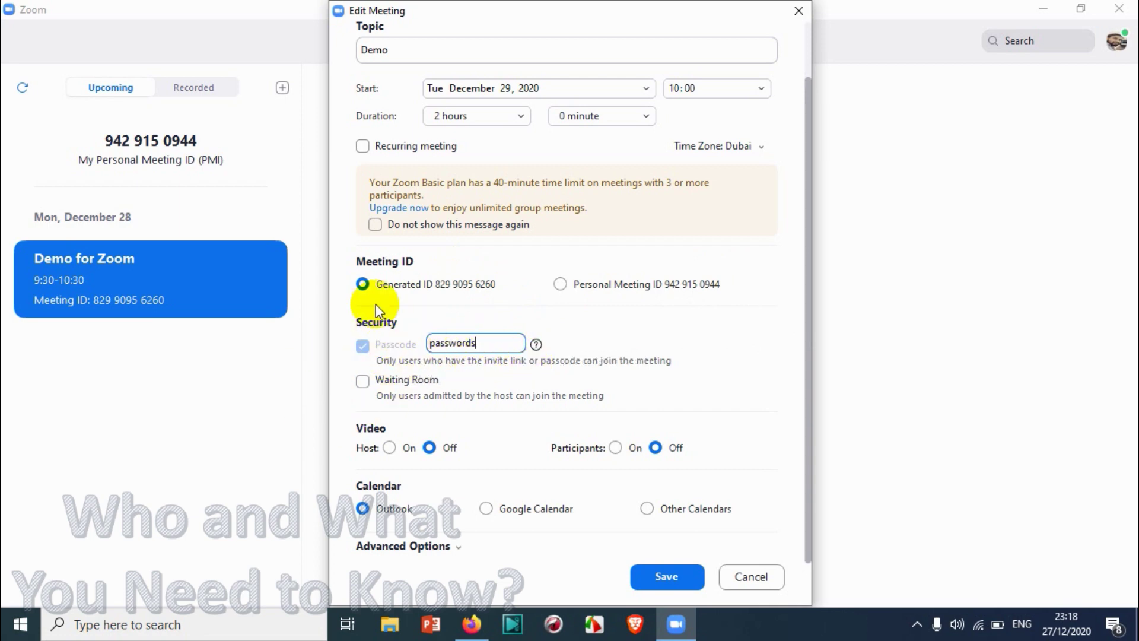
left_click(444, 285)
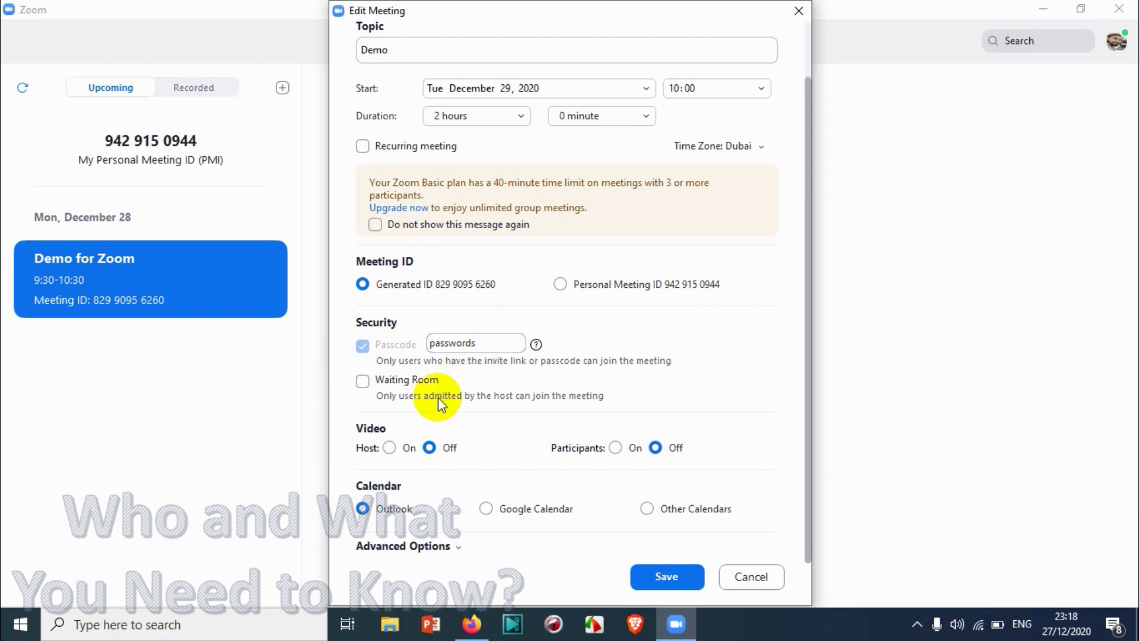
left_click(403, 385)
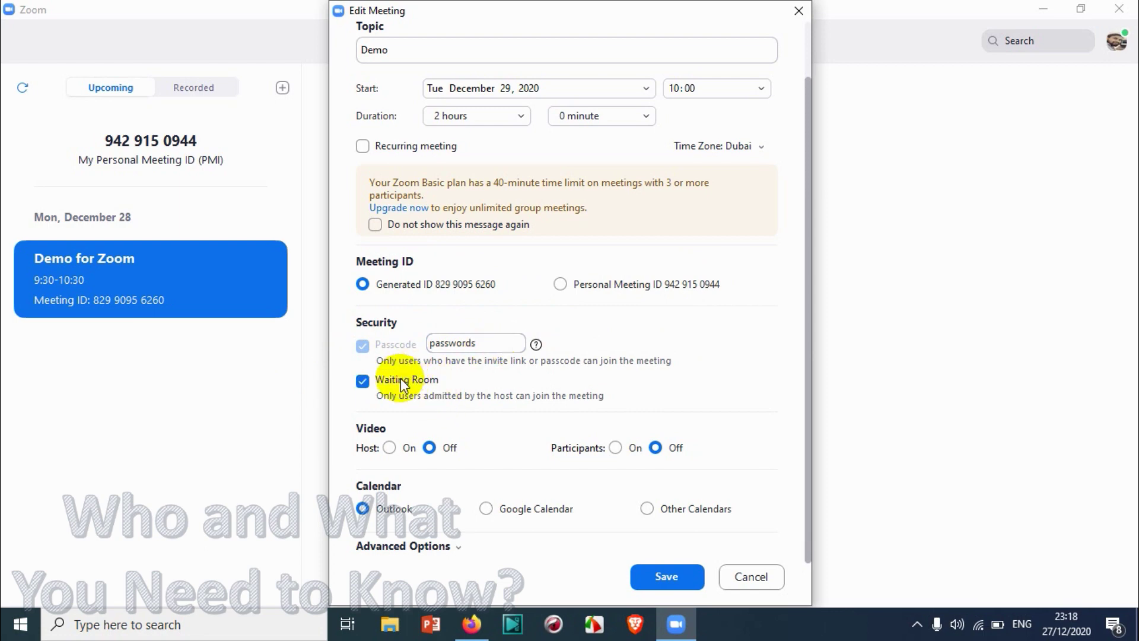
Untick Waiting Room, turn host and participant video on, and keep Outlook as the calendar
left_click(401, 379)
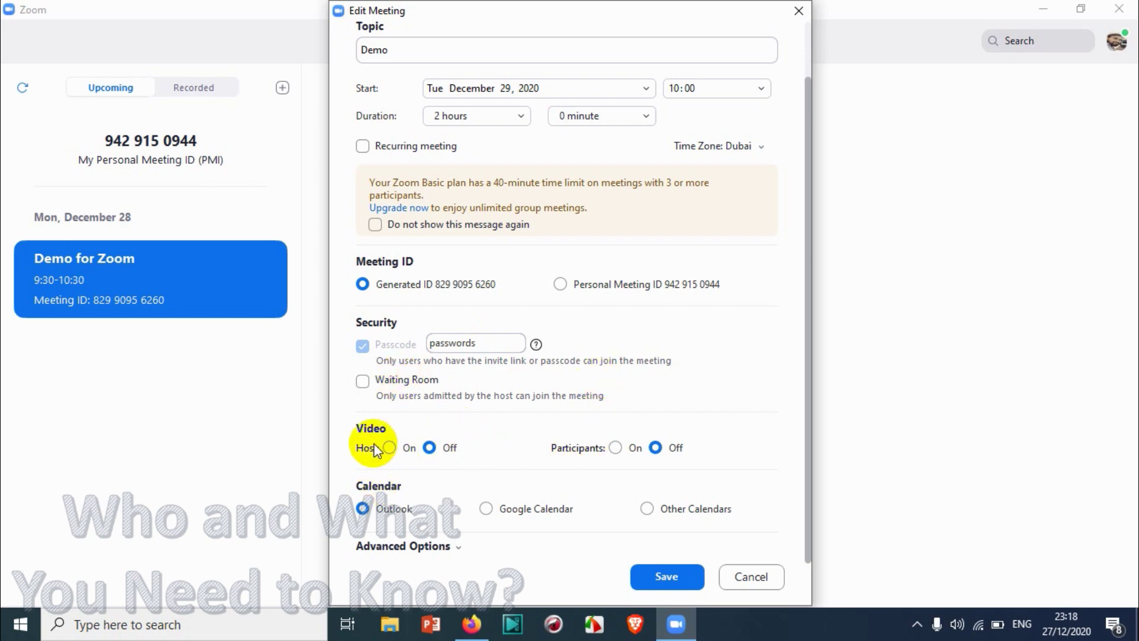
left_click(405, 448)
left_click(614, 448)
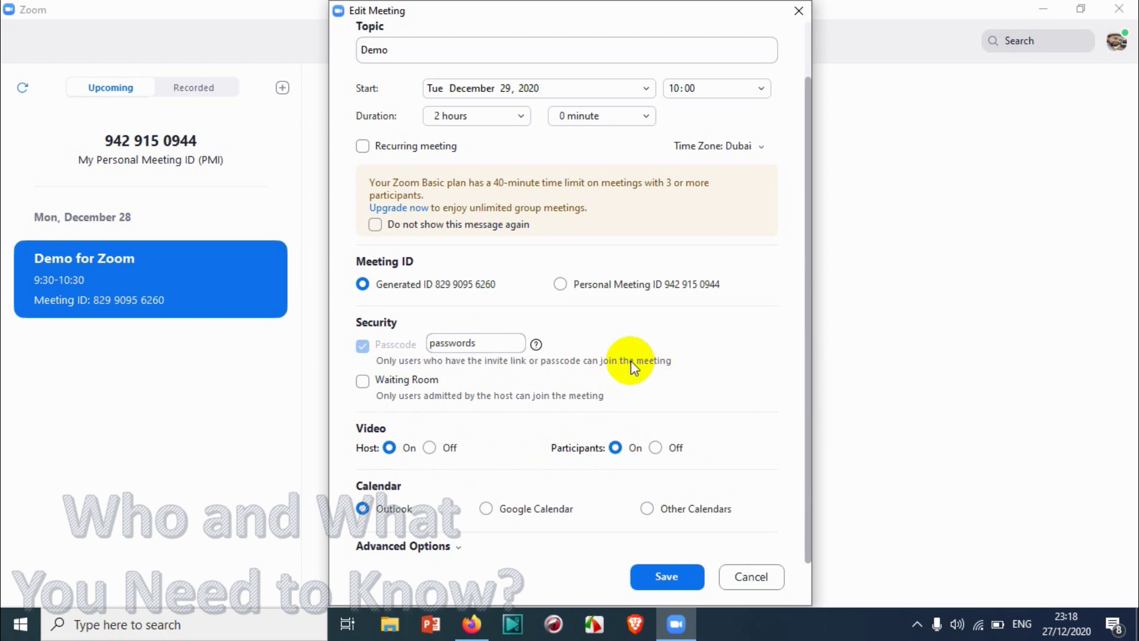
left_click(527, 510)
left_click(406, 509)
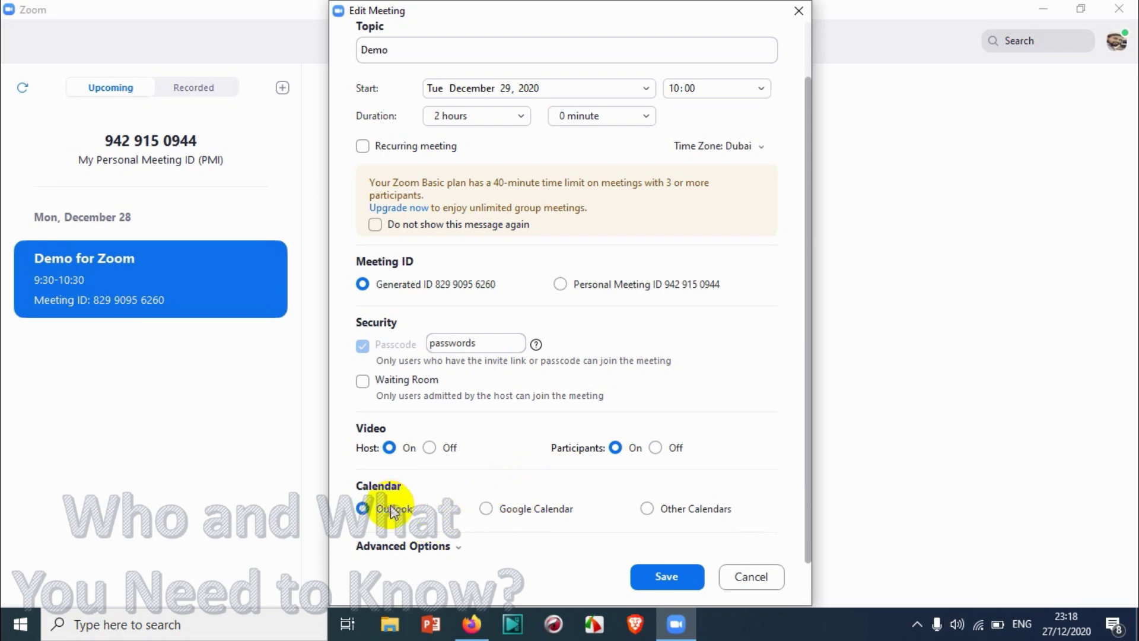
In Advanced Options, enable Mute participants upon entry while keeping automatic local recording on
left_click(419, 545)
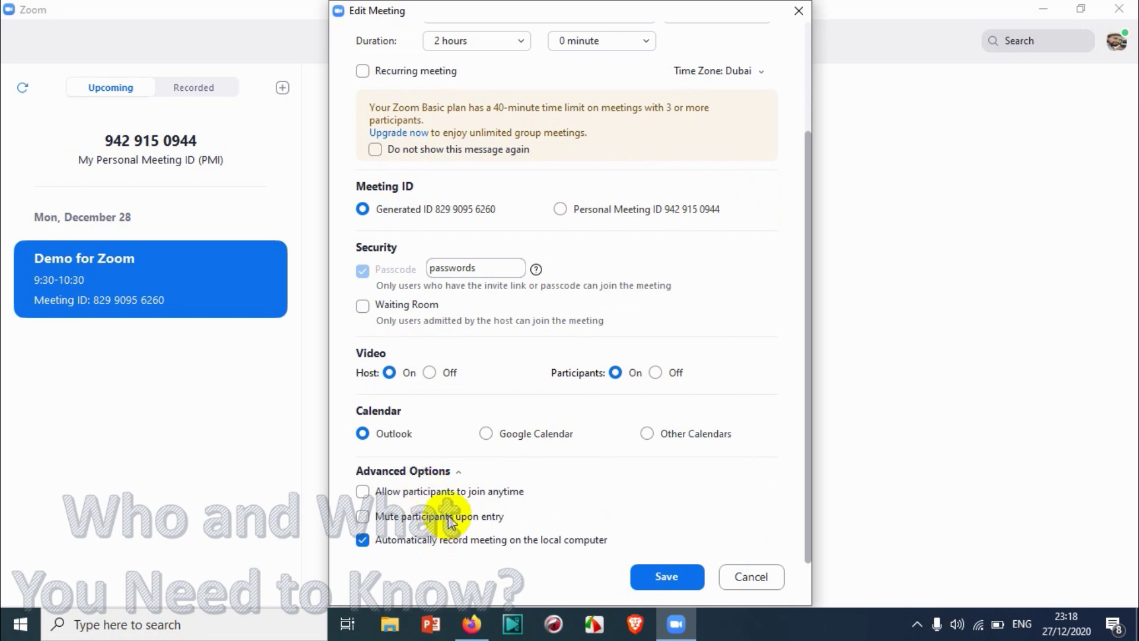
left_click(479, 526)
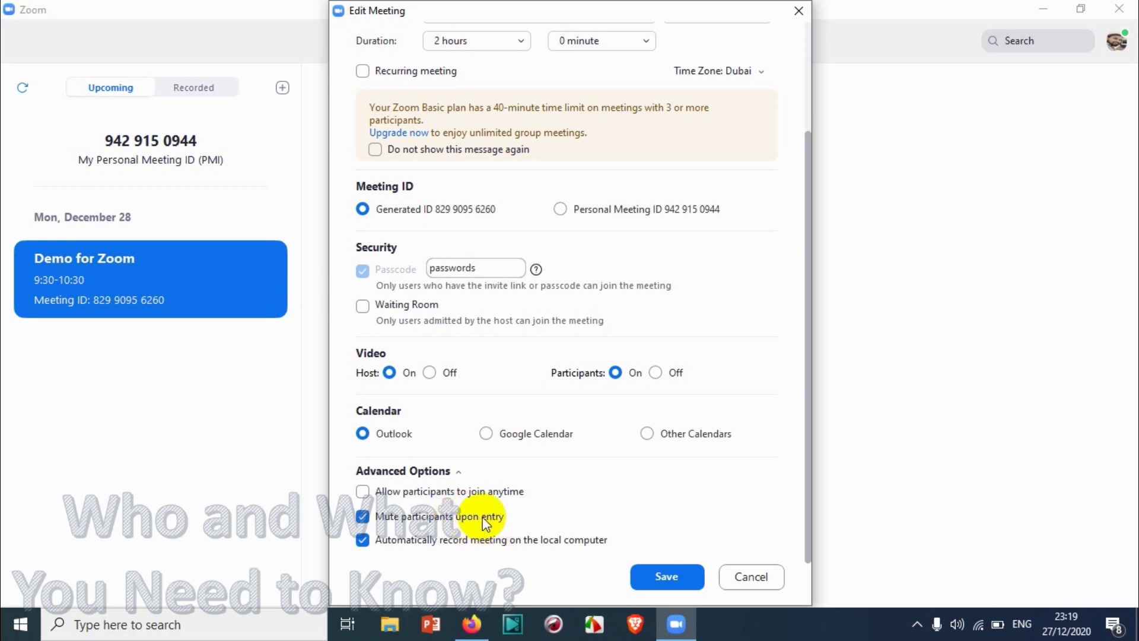
left_click(522, 543)
left_click(523, 543)
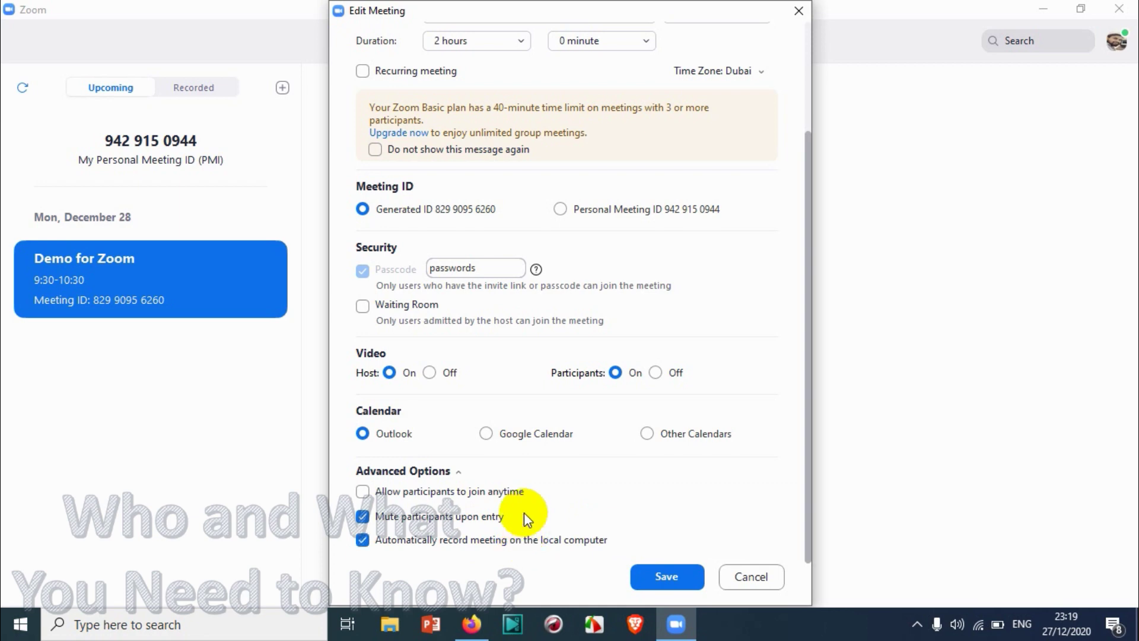
scroll(600, 330, "up", 5)
scroll(606, 328, "down", 3)
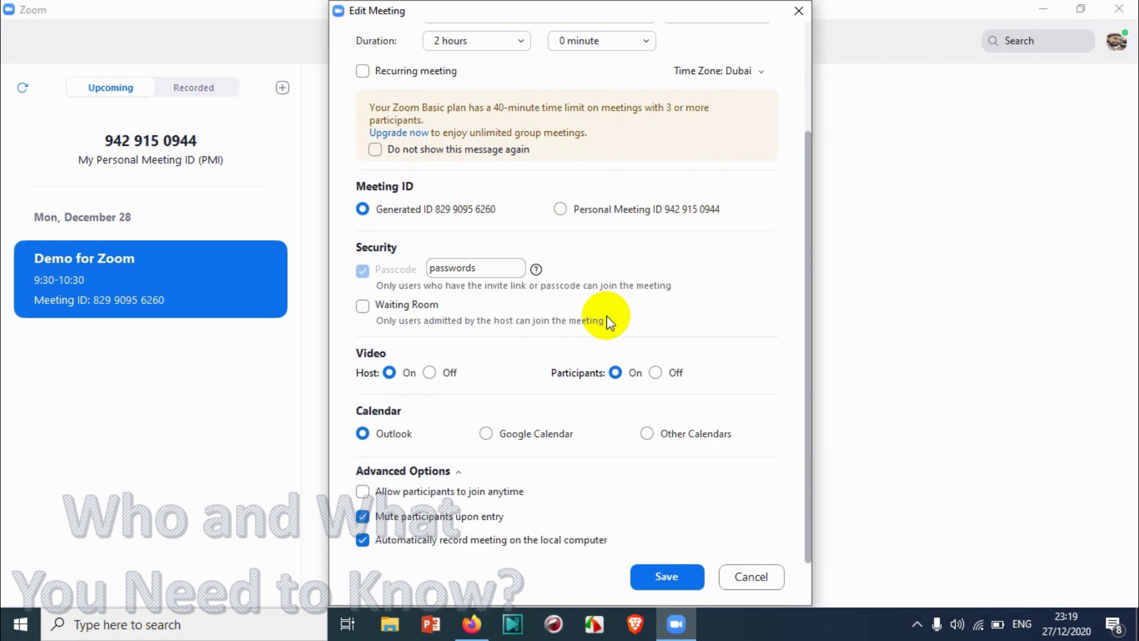